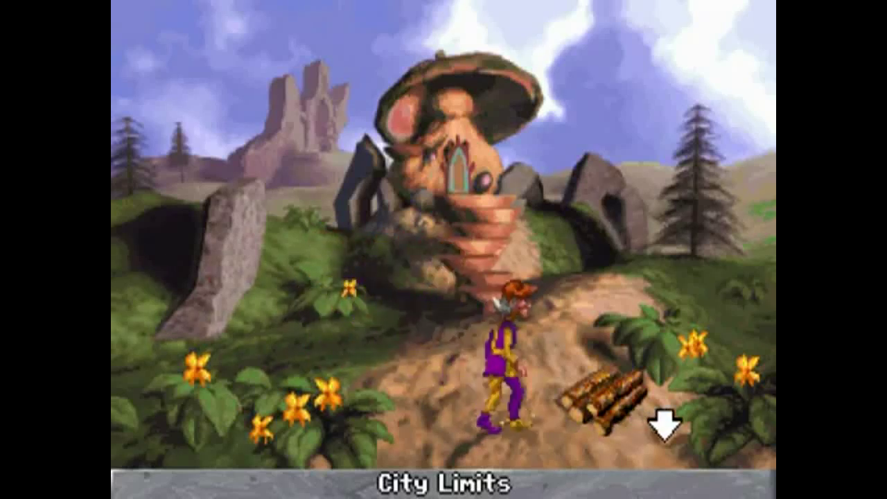
{"action": "left_click", "coordinate": [663, 424]}
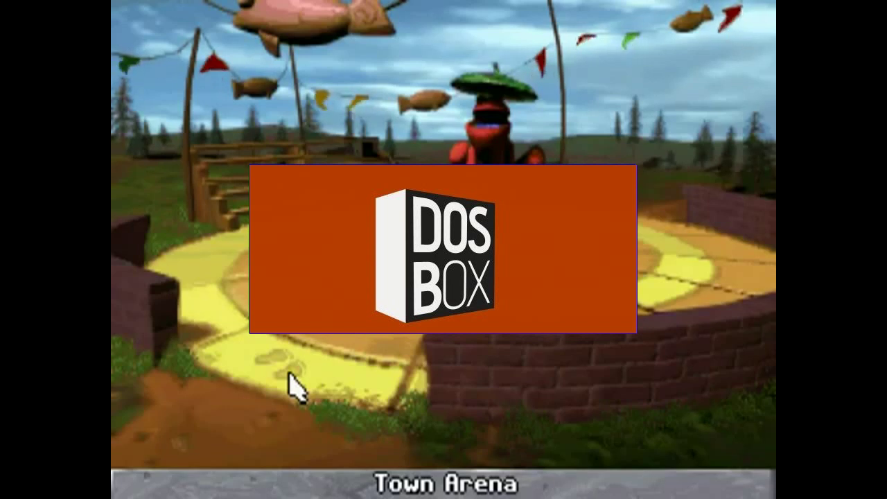
{"action": "mouse_move", "coordinate": [326, 471]}
{"action": "left_click", "coordinate": [285, 466]}
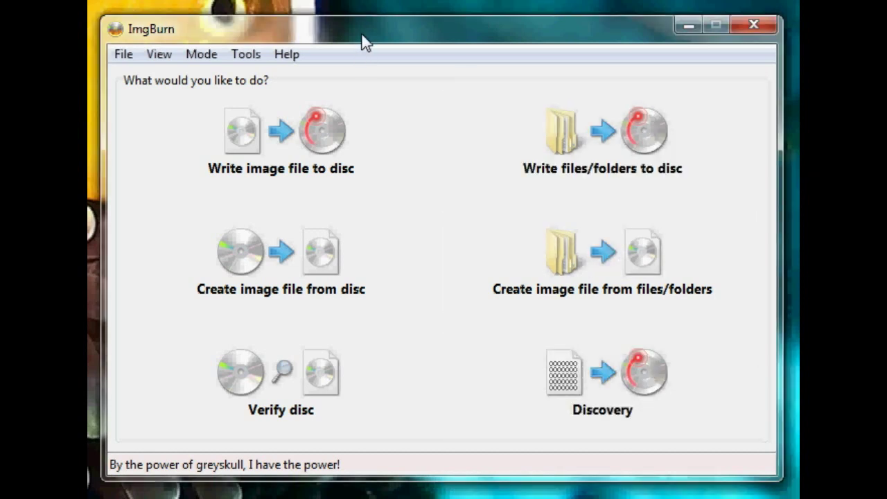
Step: In ImgBurn, create an image file of the game disc in drive D: and save it as C:\games\lok3.iso
{"action": "left_click", "coordinate": [290, 270]}
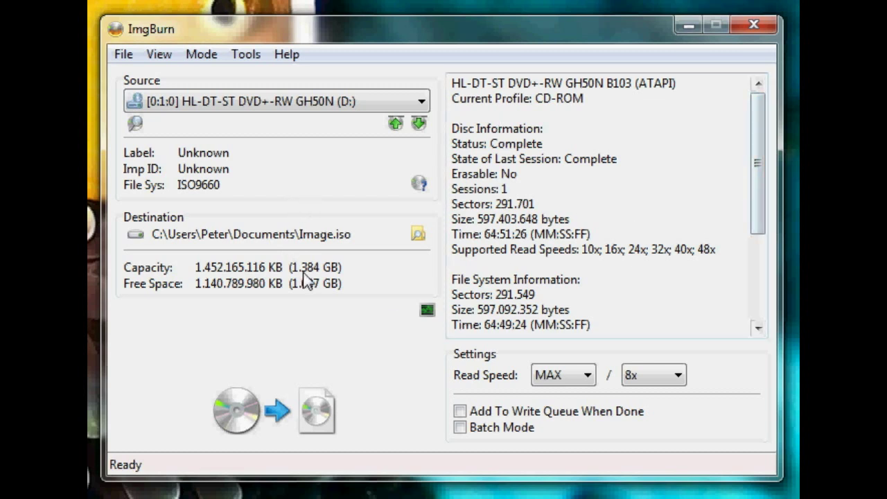
{"action": "left_click", "coordinate": [418, 234]}
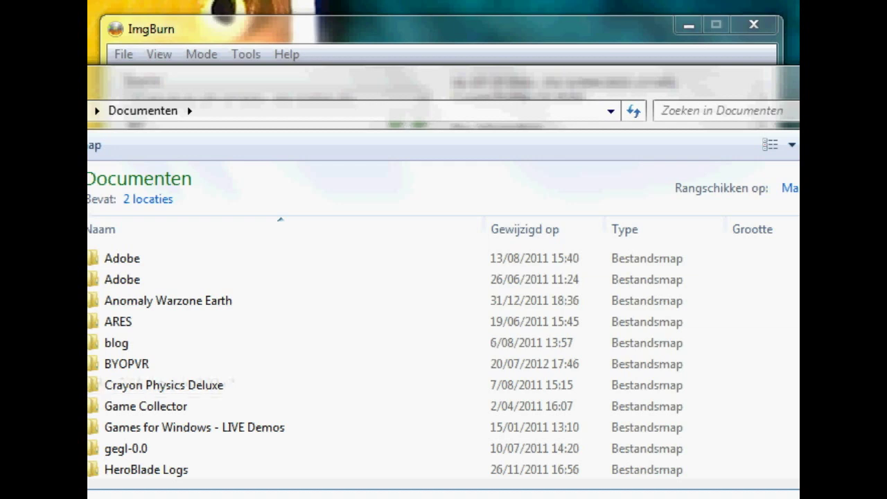
{"action": "left_click", "coordinate": [90, 347]}
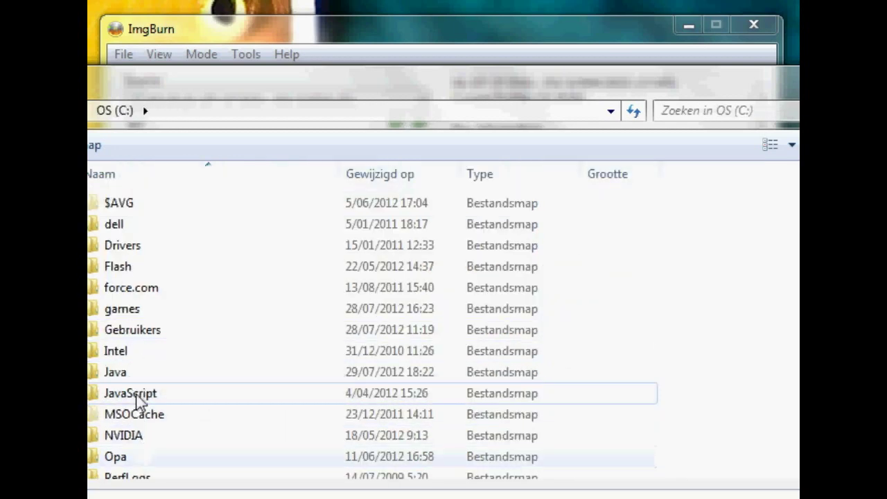
{"action": "double_click", "coordinate": [140, 311]}
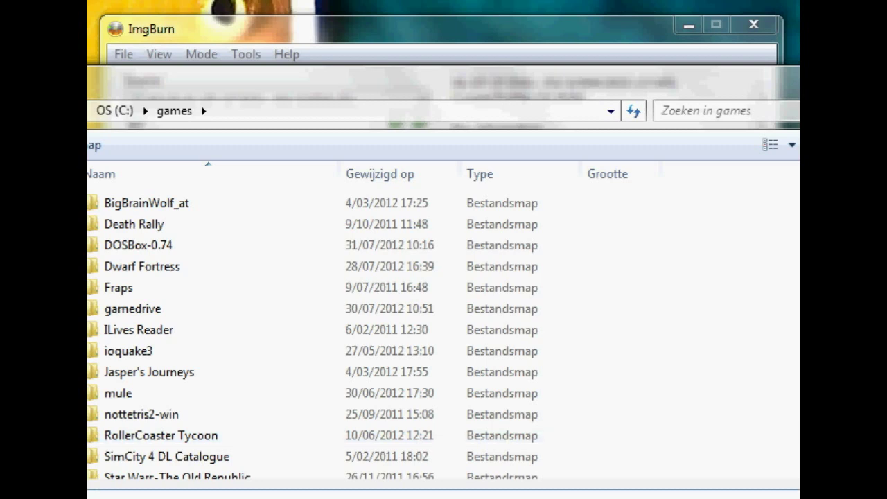
{"action": "key", "text": "Return"}
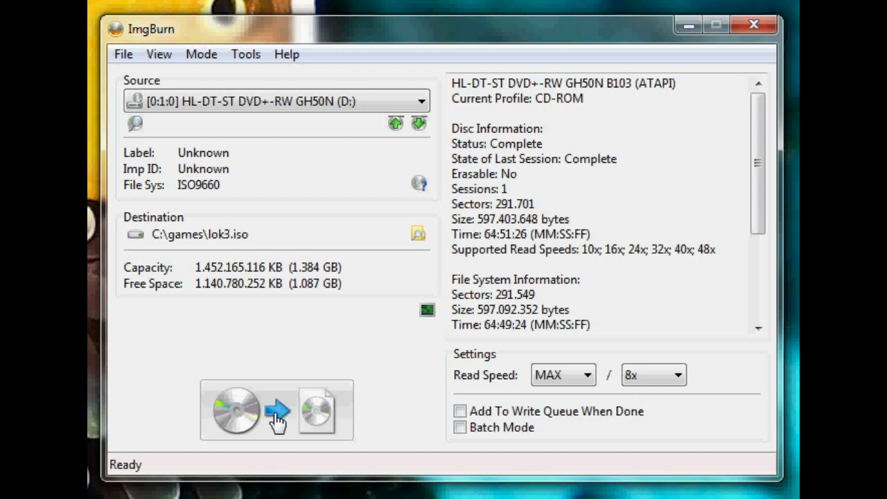
{"action": "left_click", "coordinate": [277, 415]}
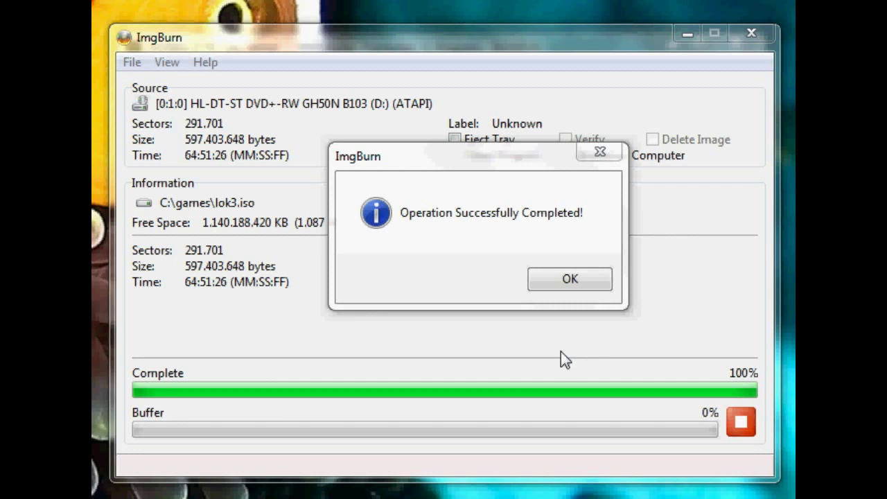
{"action": "left_click", "coordinate": [554, 278]}
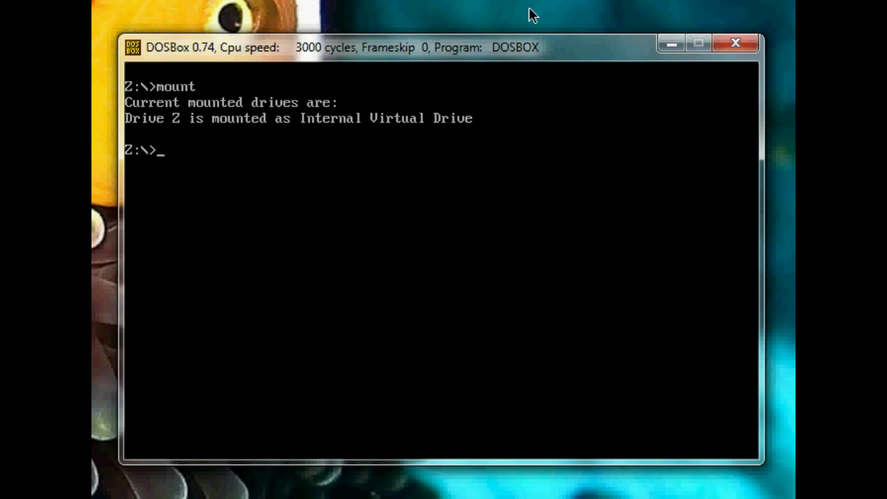
Step: In DOSBox, mount the local folder c:\games\gamedrive as drive C
{"action": "type", "text": "mount c"}
{"action": "type", "text": "c:\\gmaes"}
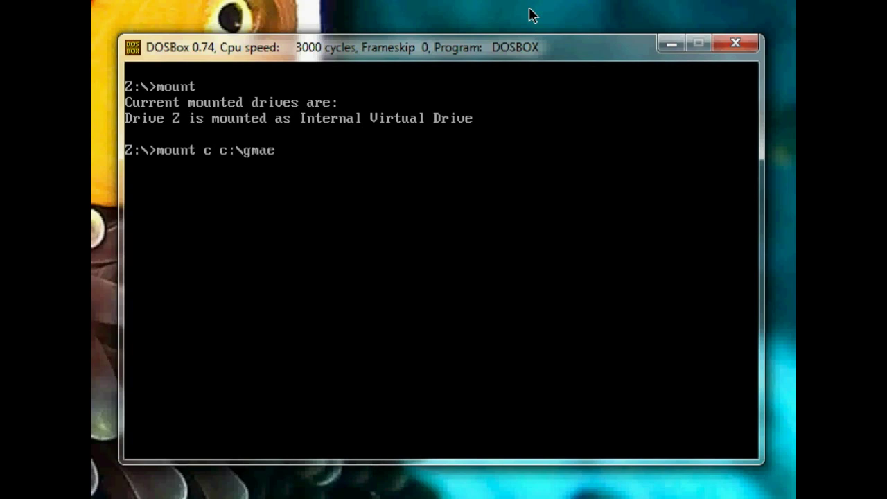
{"action": "key", "text": "BackSpace"}
{"action": "key", "text": "BackSpace"}
{"action": "key", "text": "BackSpace"}
{"action": "key", "text": "BackSpace"}
{"action": "type", "text": "ames\\gamedrive"}
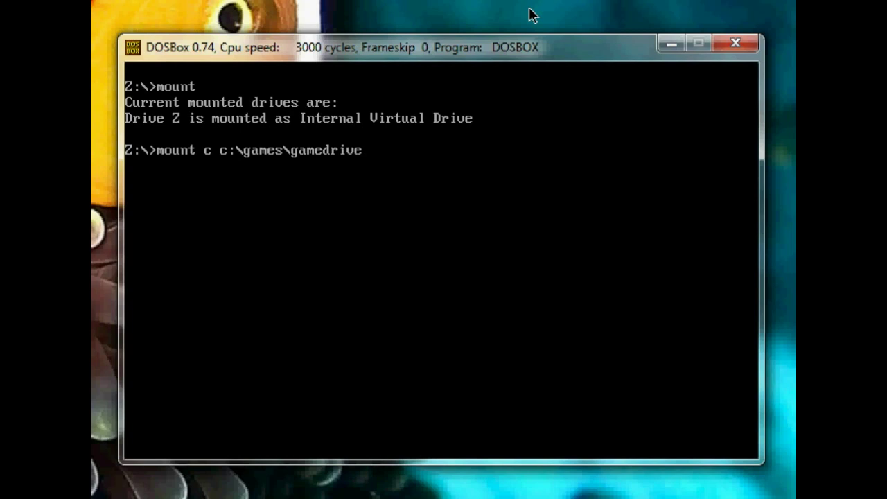
{"action": "key", "text": "Return"}
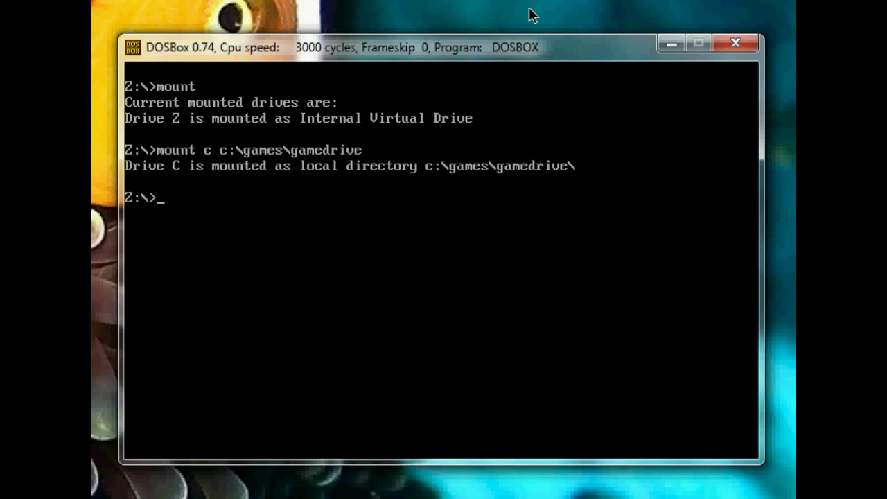
Step: Switch to the mounted C: drive and list its directory contents
{"action": "type", "text": "c:"}
{"action": "key", "text": "Return"}
{"action": "type", "text": "dir"}
{"action": "key", "text": "Return"}
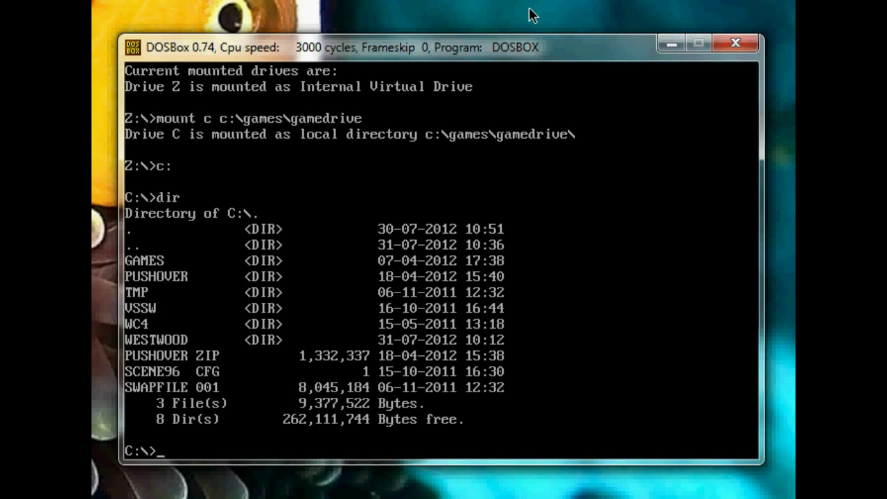
Step: Mount the disc image c:\games\lok3.iso as drive D using imgmount with the type option -t iso
{"action": "type", "text": "imgmount d c:<"}
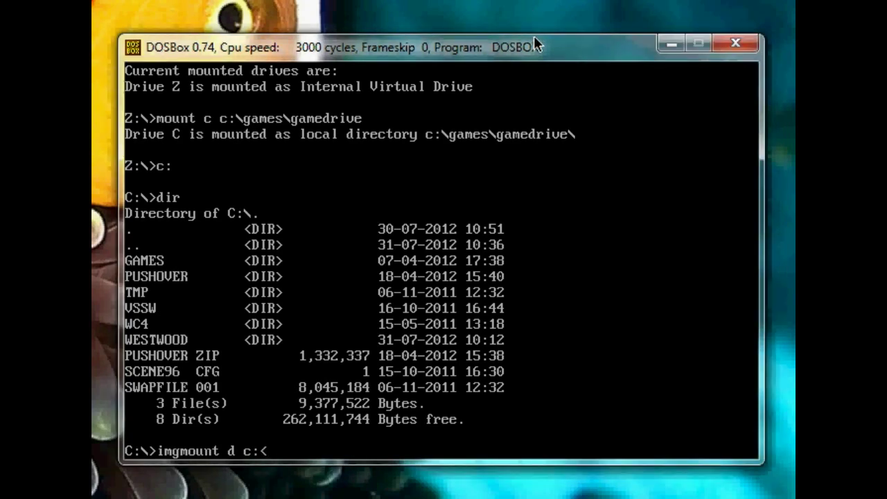
{"action": "key", "text": "BackSpace"}
{"action": "type", "text": "\\games\\lok3.iso"}
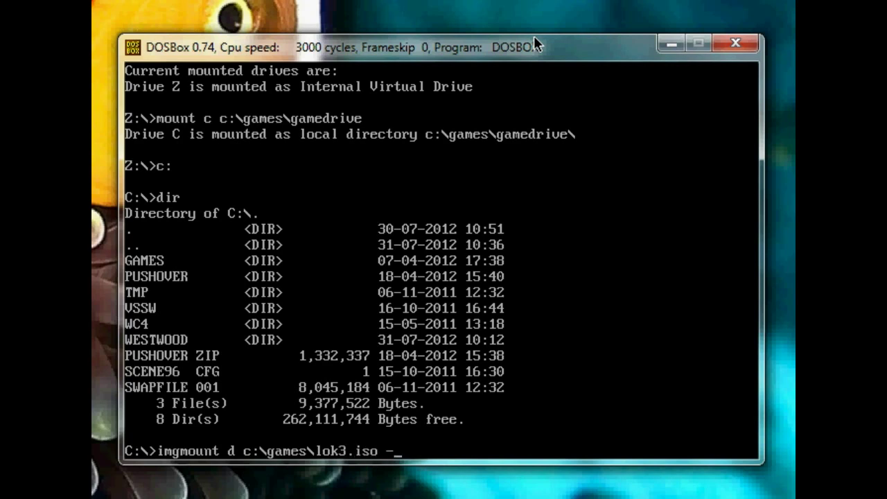
{"action": "type", "text": " -t iso"}
{"action": "key", "text": "Return"}
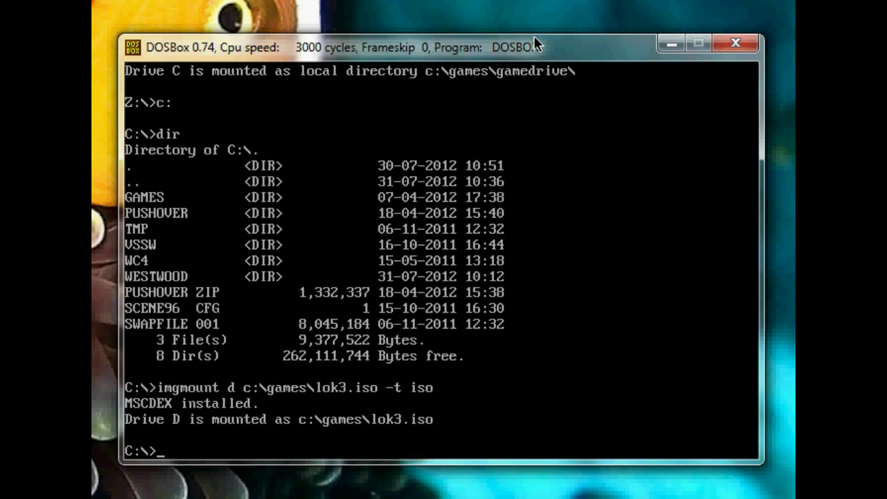
Step: Switch to the mounted D: drive and list the files on the game disc
{"action": "type", "text": "d:"}
{"action": "key", "text": "Return"}
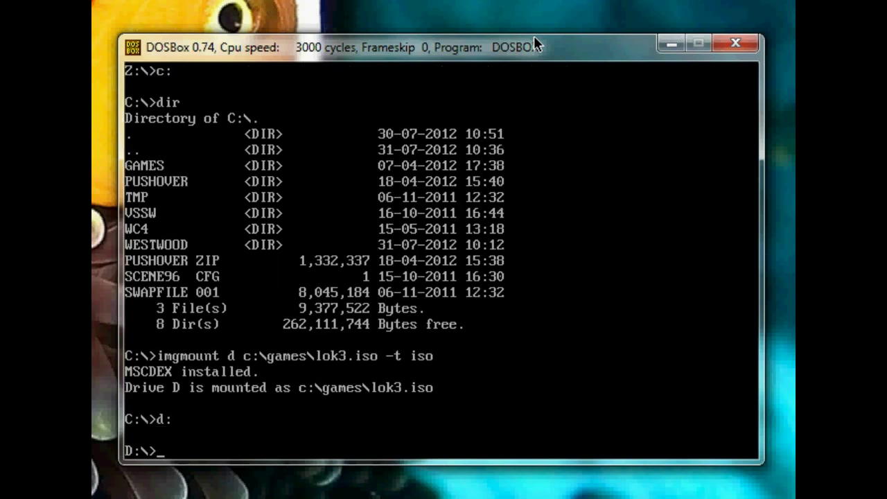
{"action": "type", "text": "dir"}
{"action": "key", "text": "Return"}
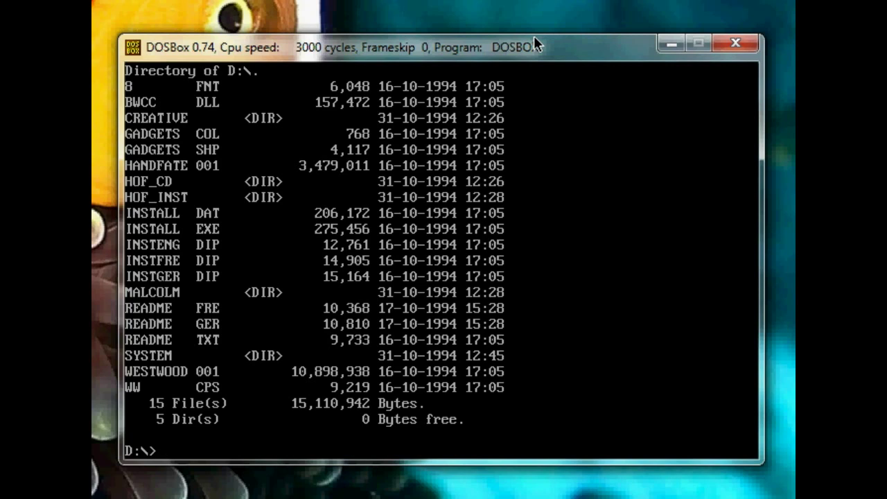
Step: Run the disc's install program in English and install Malcolm's Revenge into the existing C:\WESTWOOD\MALCOLM directory
{"action": "type", "text": "install"}
{"action": "key", "text": "Return"}
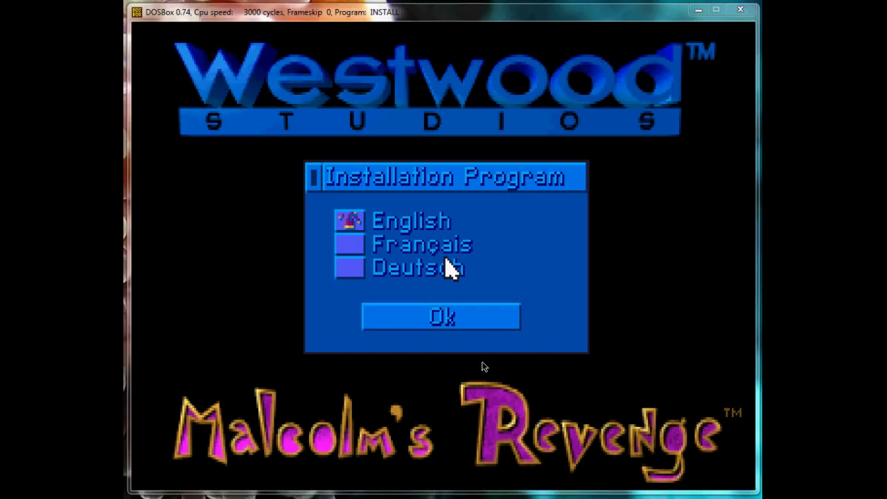
{"action": "left_click", "coordinate": [420, 384]}
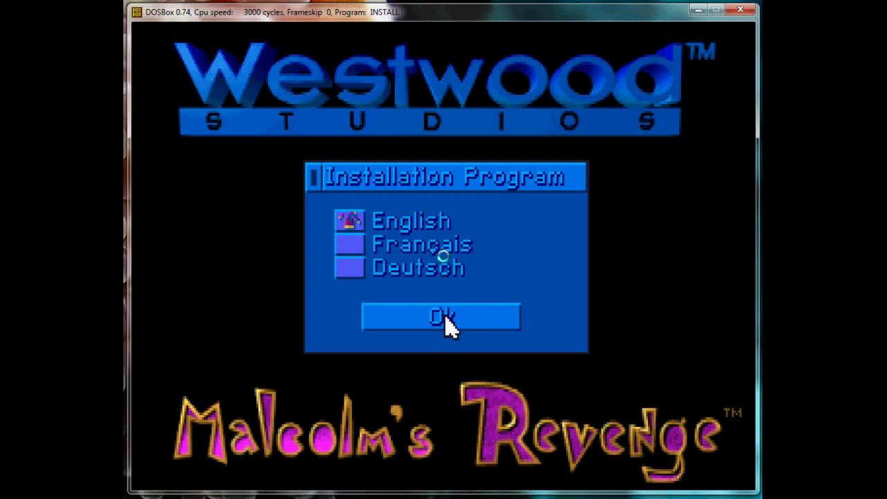
{"action": "left_click", "coordinate": [446, 316]}
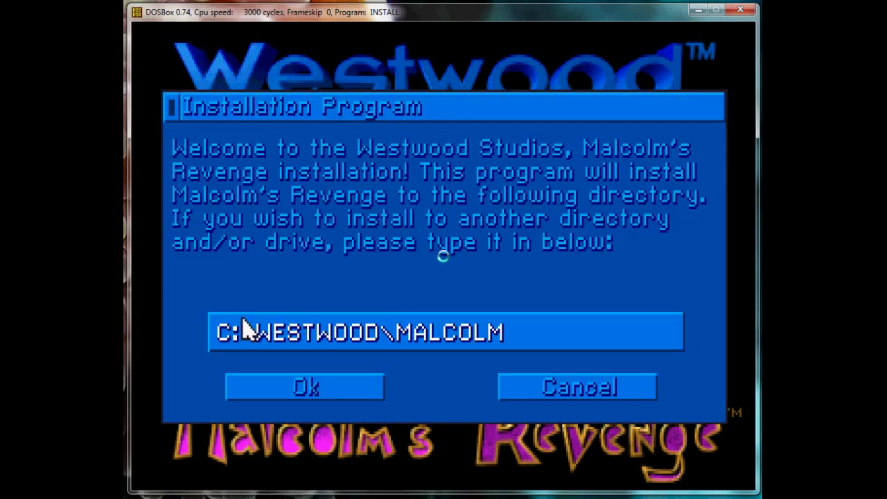
{"action": "left_click", "coordinate": [305, 388]}
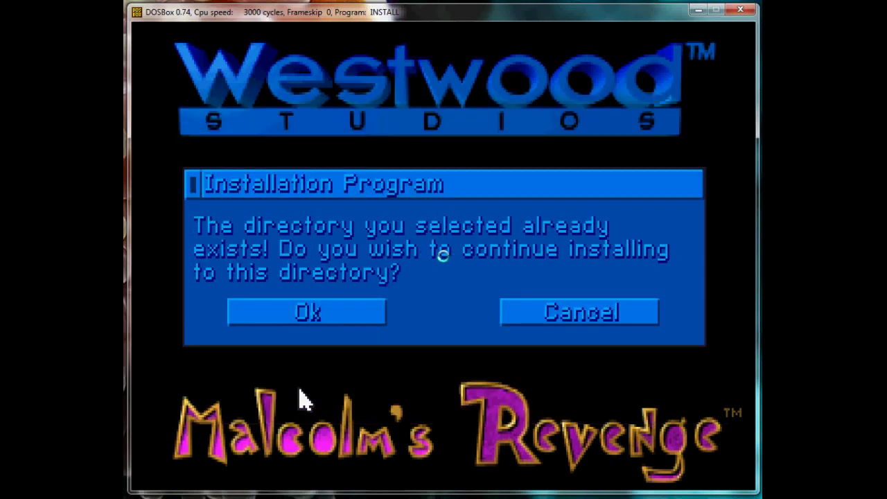
{"action": "left_click", "coordinate": [308, 312]}
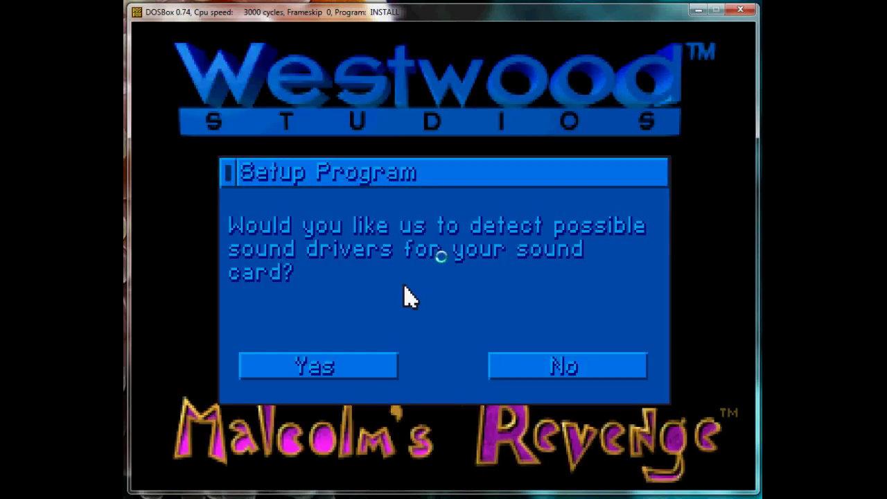
Step: Let the setup program detect the sound drivers, accept Sound Blaster 16/AWE-32 for digitized samples, and save the configuration
{"action": "left_click", "coordinate": [331, 374]}
{"action": "left_click", "coordinate": [329, 373]}
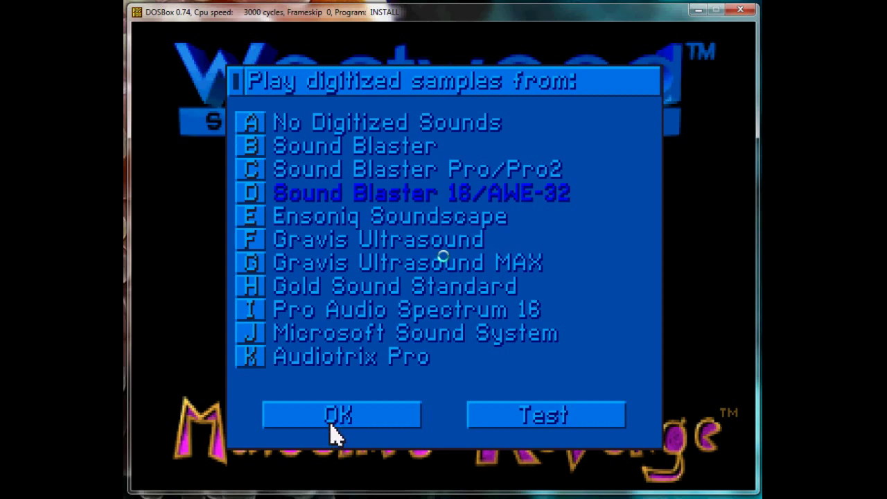
{"action": "left_click", "coordinate": [333, 429]}
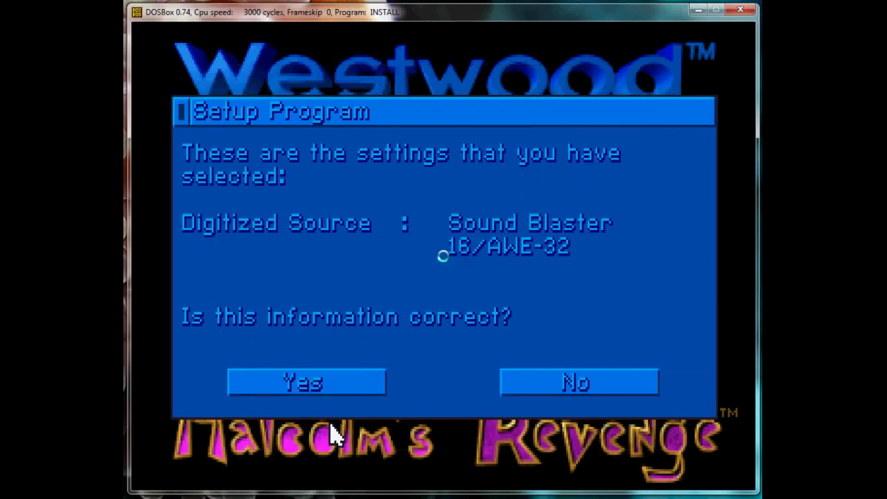
{"action": "left_click", "coordinate": [344, 388]}
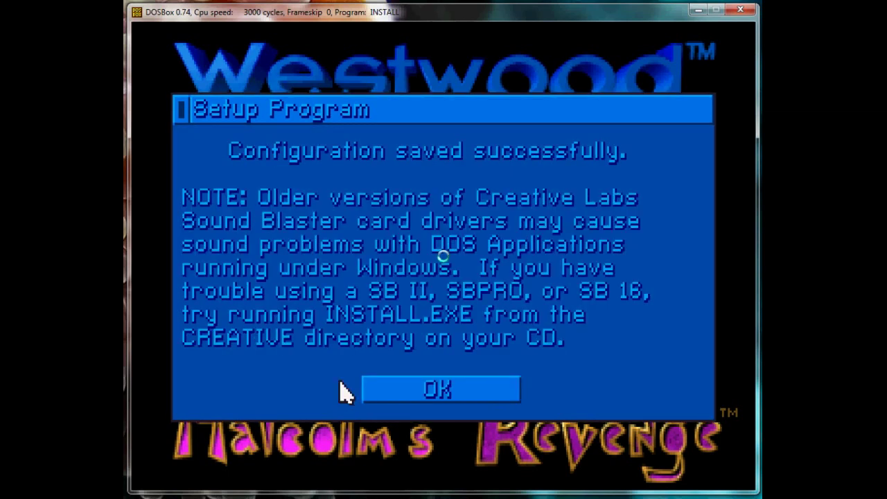
{"action": "left_click", "coordinate": [392, 399]}
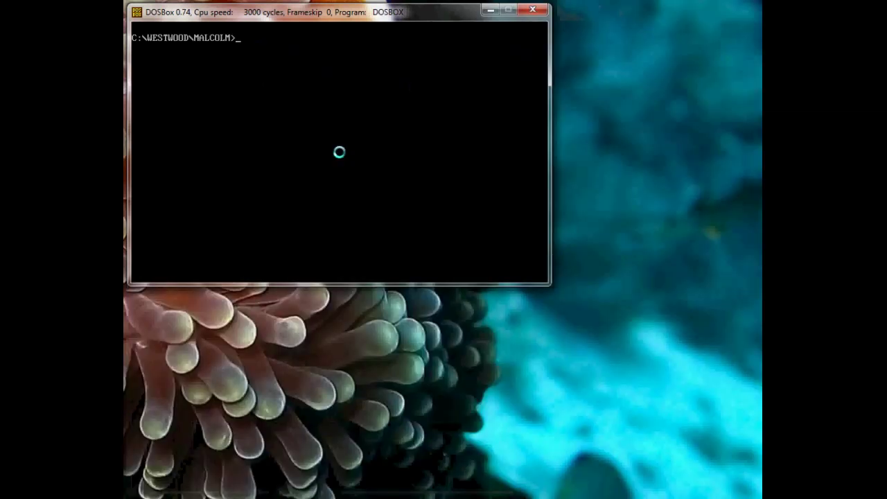
Step: Launch the installed game with MALCOLM.BAT from the C:\WESTWOOD\MALCOLM directory
{"action": "type", "text": "mal"}
{"action": "key", "text": "Tab"}
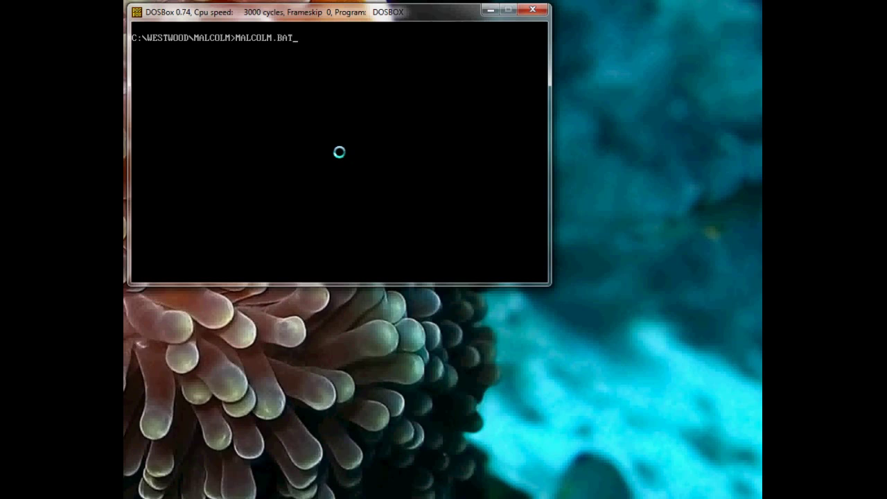